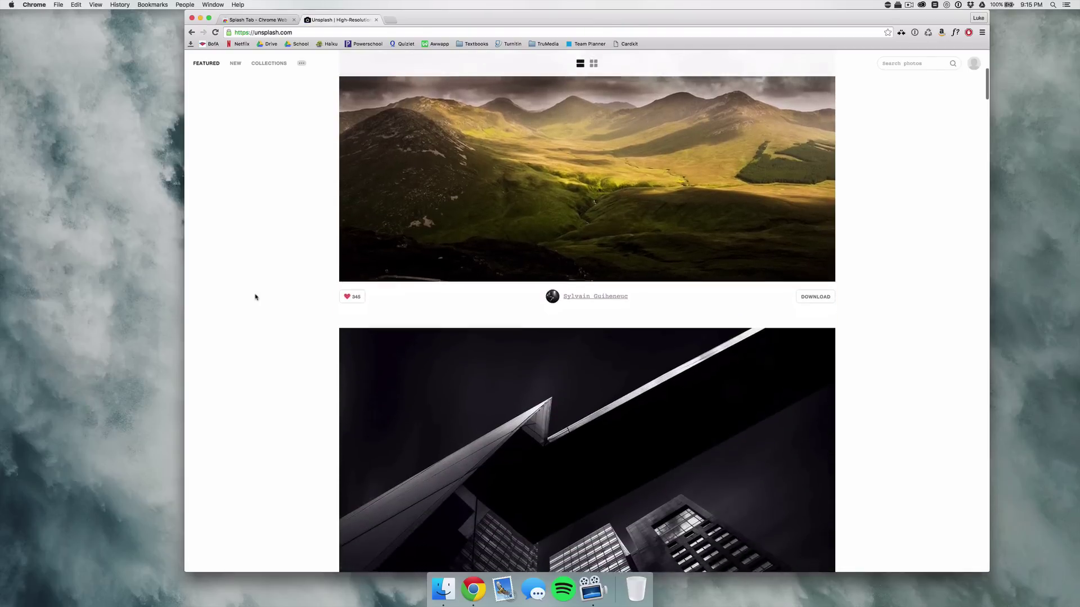
scroll(255, 297, up, 8)
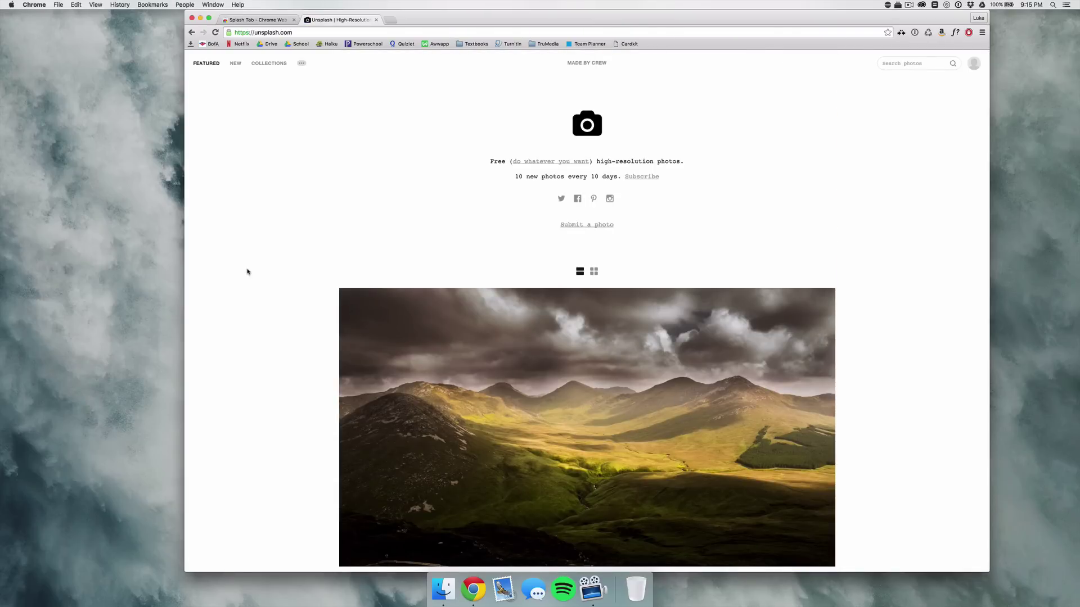
- Close the Unsplash tab with Cmd+W to return to the Splash Tab new tab page
key(super+w)
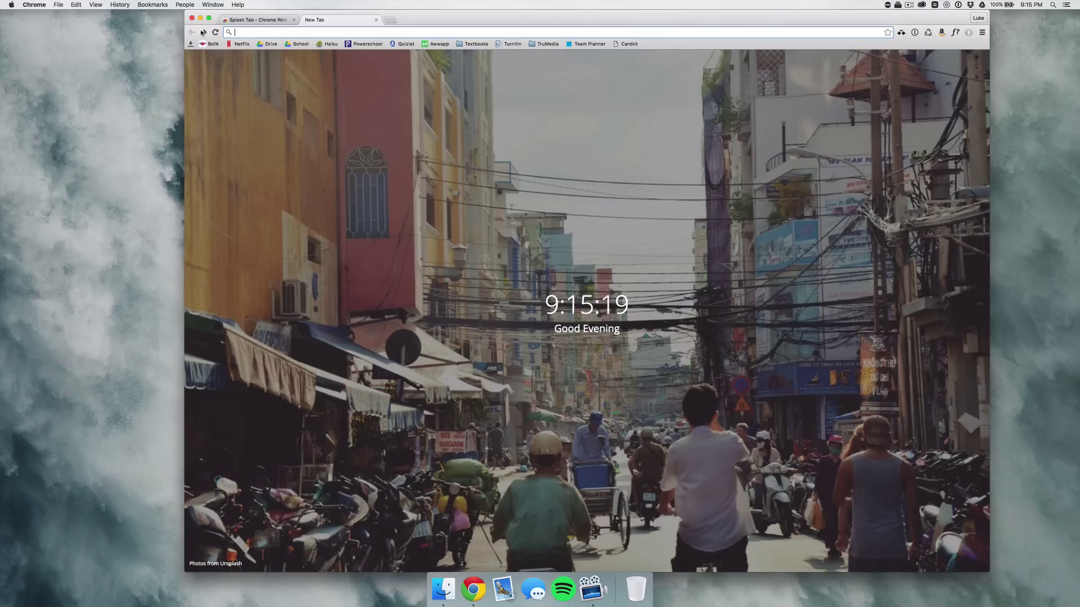